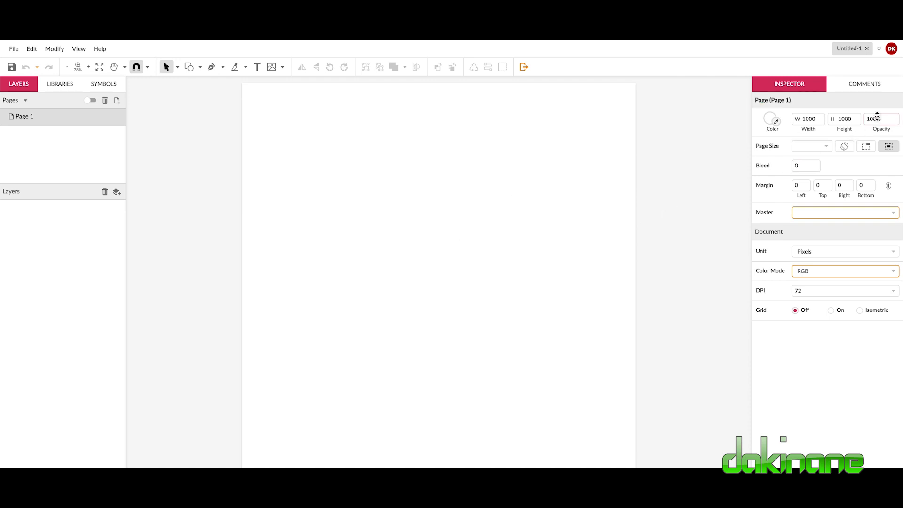
- Make the page background fully transparent by setting the page opacity to 0%
left_click(884, 120)
key("BackSpace")
type("0")
key("Return")
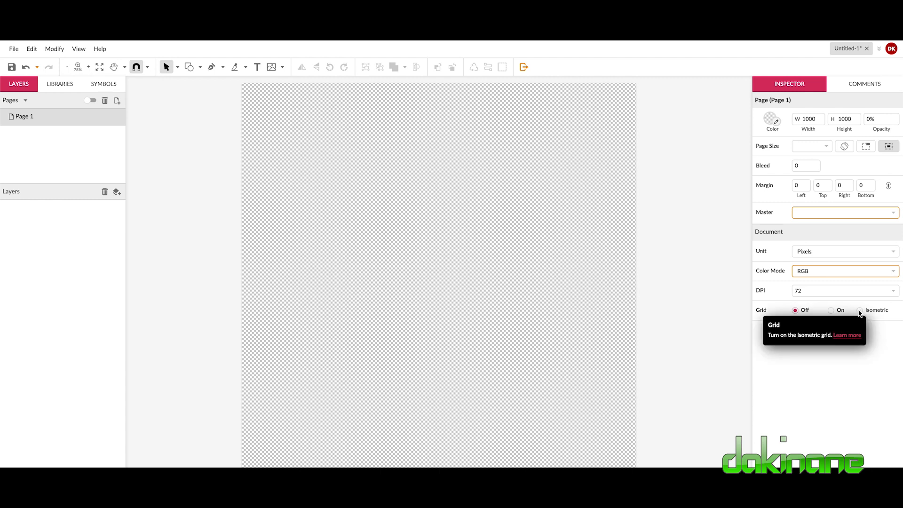
- Turn on the isometric grid and set its size to 60
left_click(860, 311)
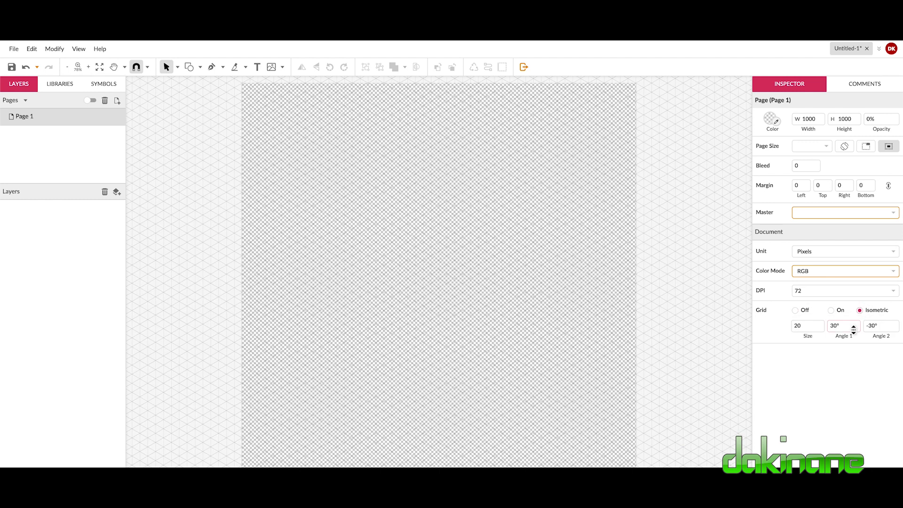
double_click(803, 327)
key("BackSpace")
type("60")
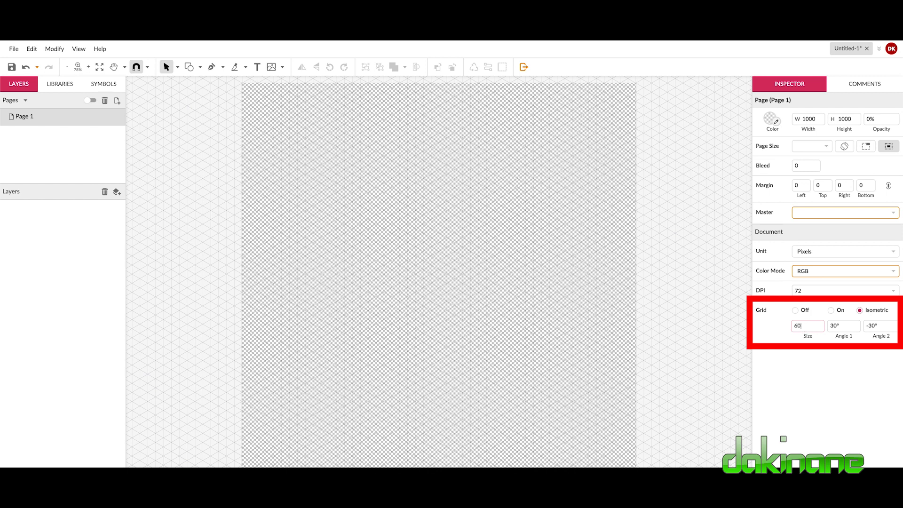
key("Return")
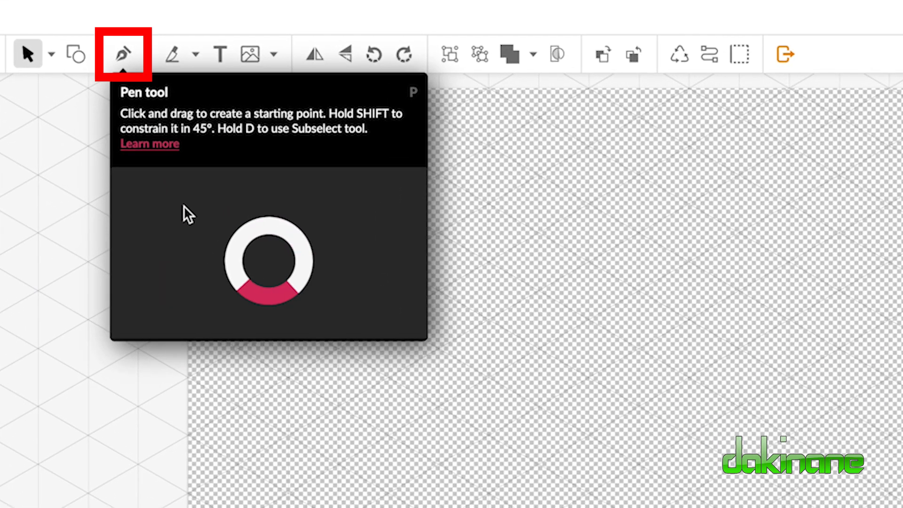
- Draw a closed hexagon with the Pen tool along the isometric grid, each side four grid units long
left_click(126, 55)
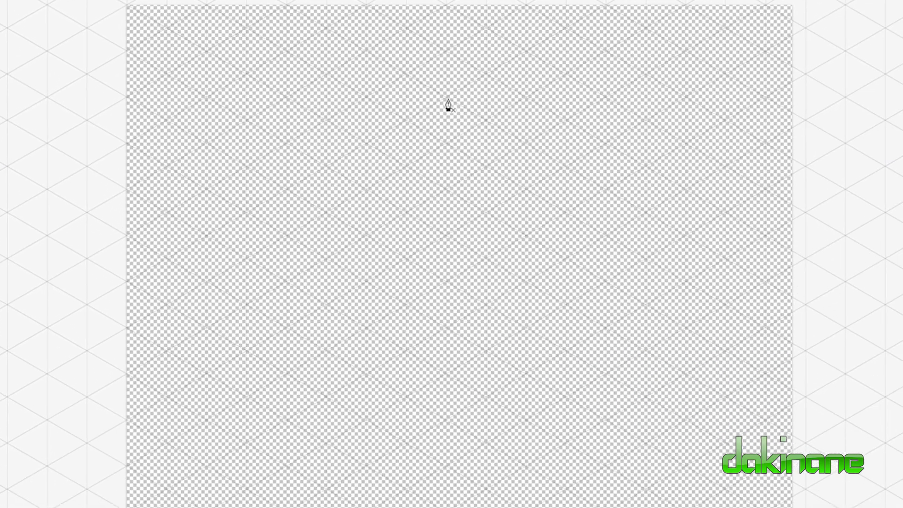
left_click(572, 191)
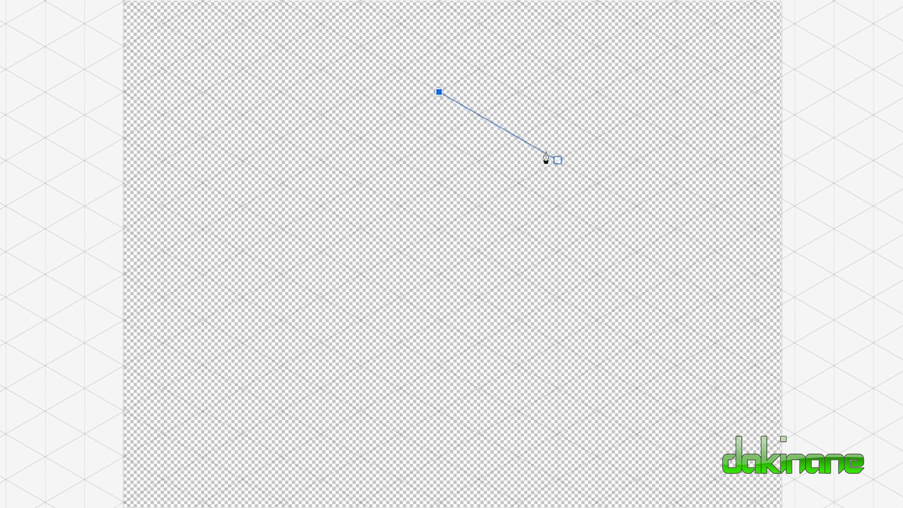
left_click(597, 183)
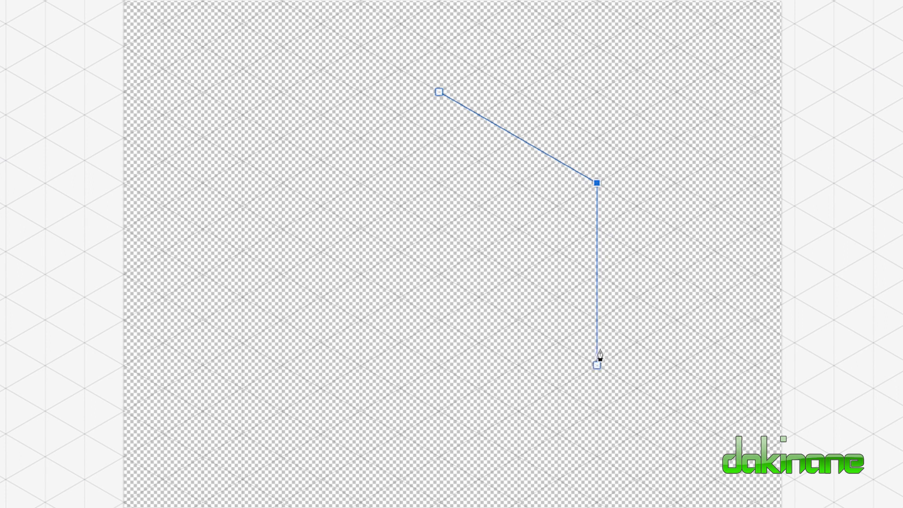
left_click(597, 365)
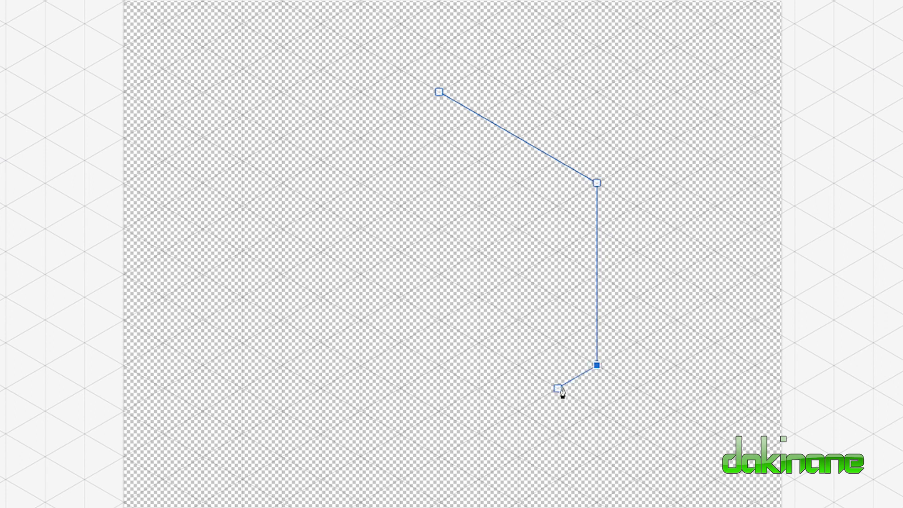
left_click(439, 456)
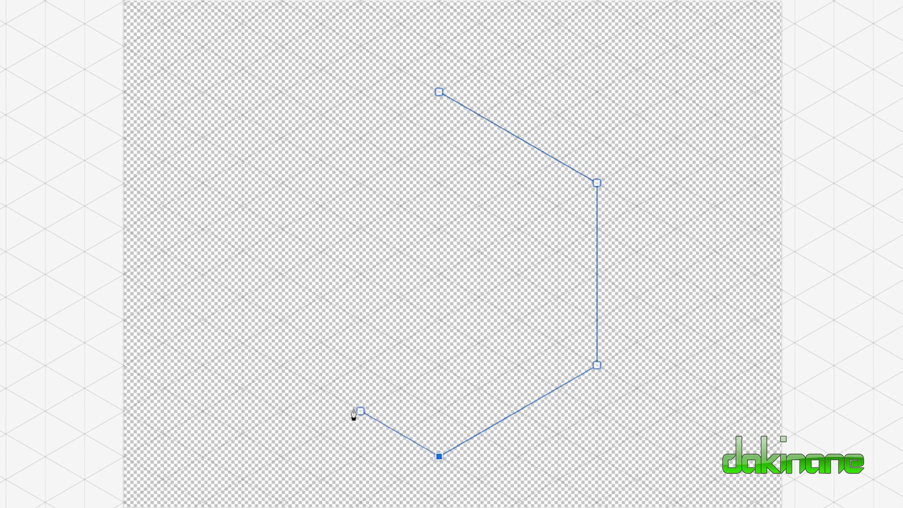
left_click(281, 365)
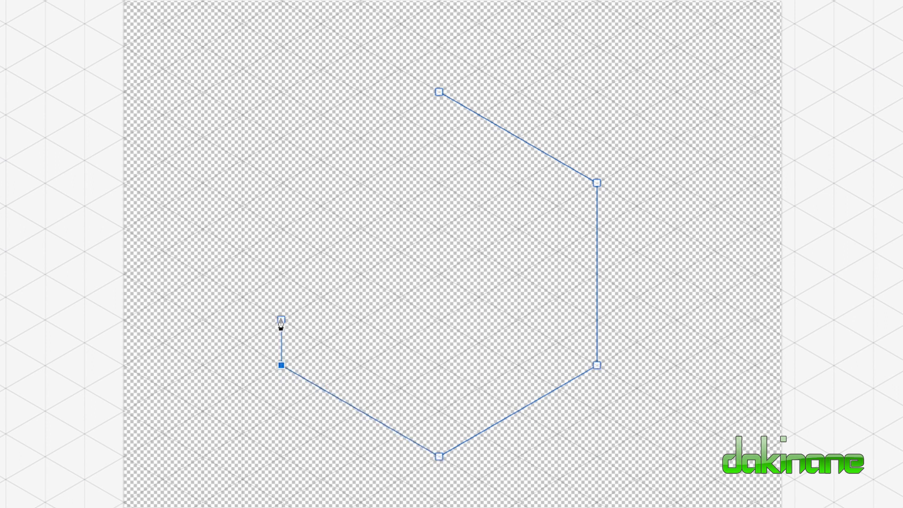
left_click(281, 182)
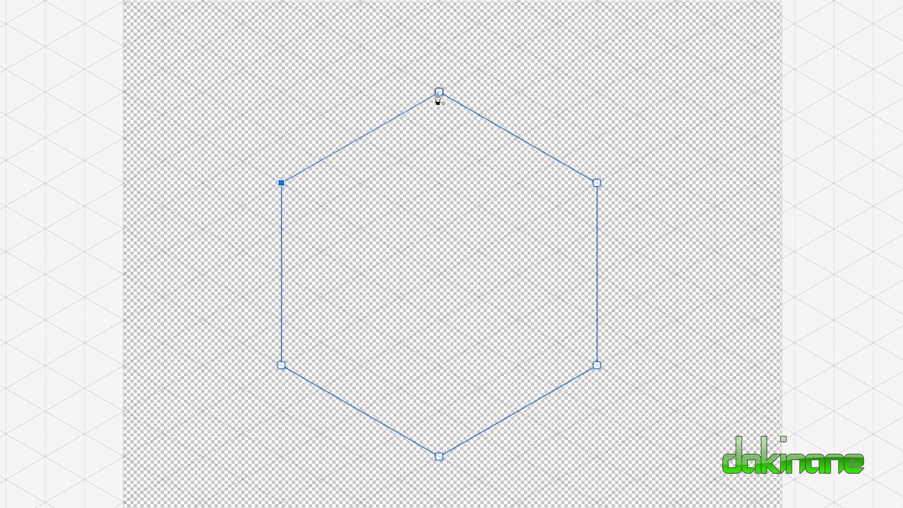
left_click(439, 92)
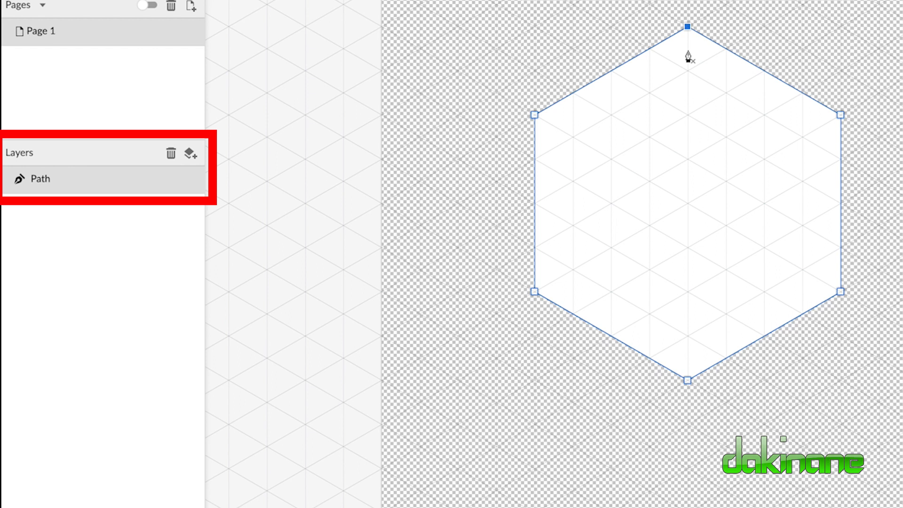
- Lock the hexagon path and set the fill colour for new shapes to yellow
mouse_move(165, 178)
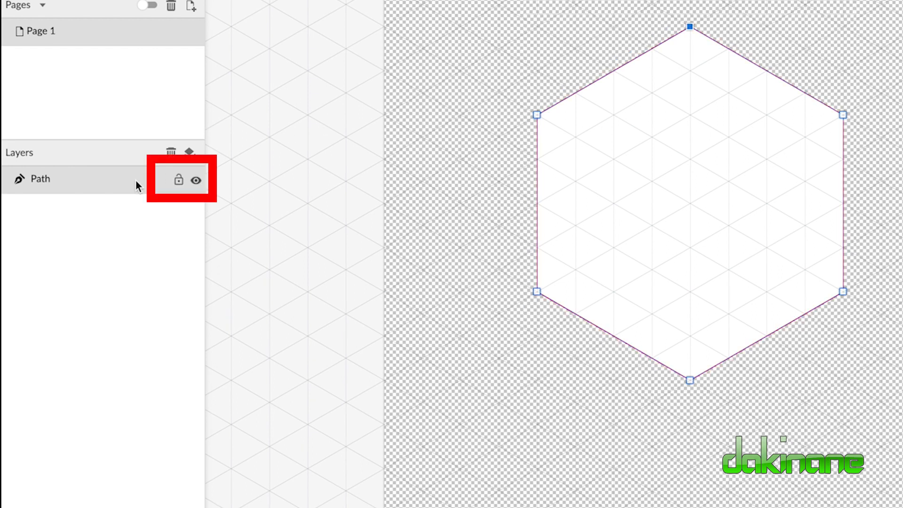
left_click(181, 181)
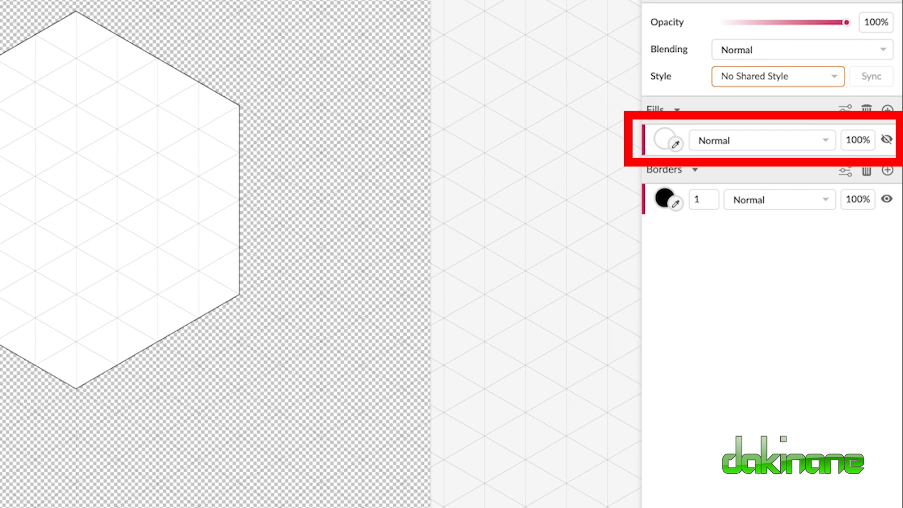
left_click(666, 141)
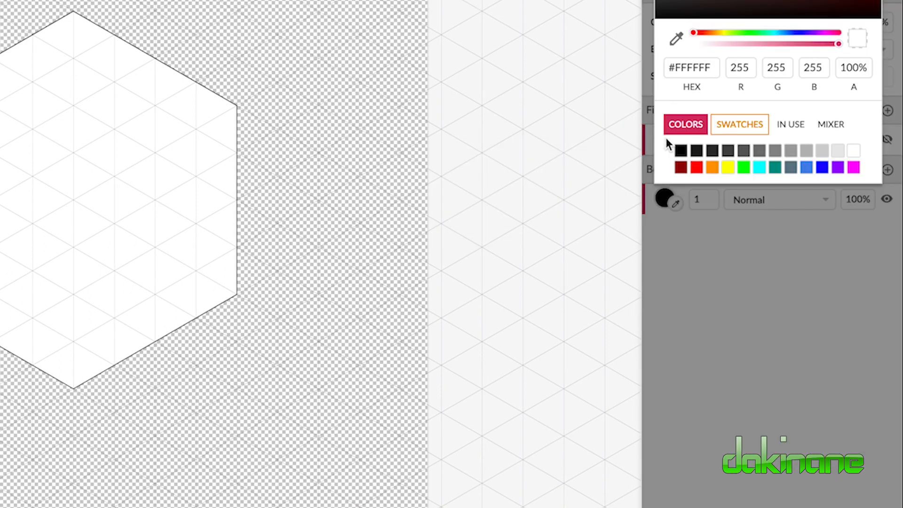
left_click(728, 169)
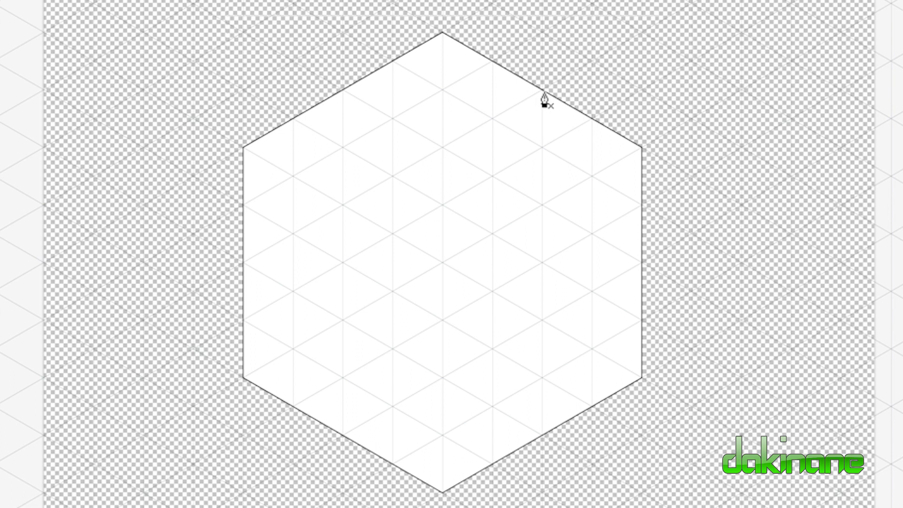
- Draw a closed five-sided shape through the hexagon's centre, its two right-hand corners and the adjoining slanted edges' midpoints, and hide the hexagon
left_click(542, 89)
left_click(642, 147)
left_click(641, 261)
left_click(642, 379)
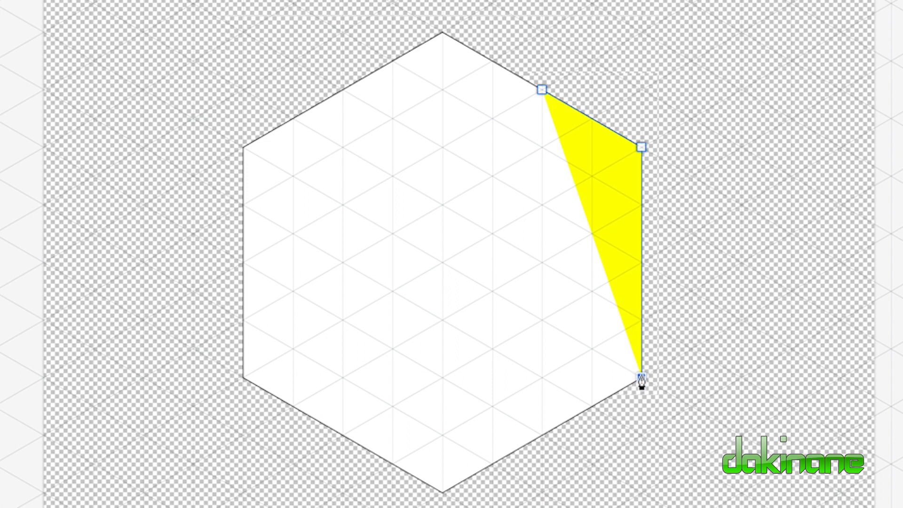
left_click(542, 435)
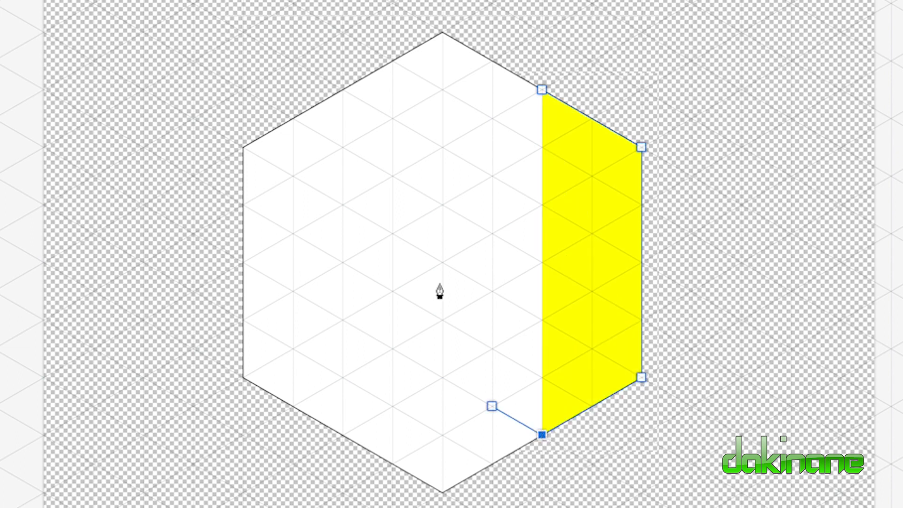
left_click(442, 262)
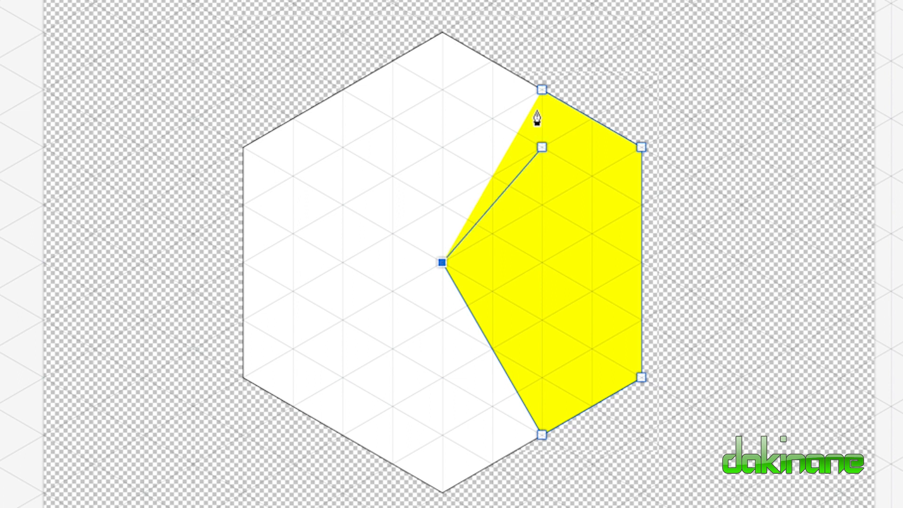
left_click(542, 90)
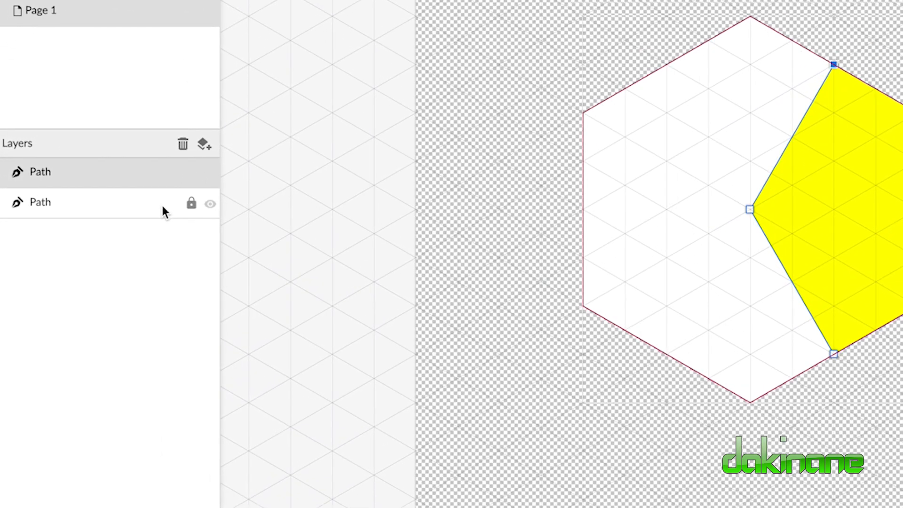
left_click(210, 204)
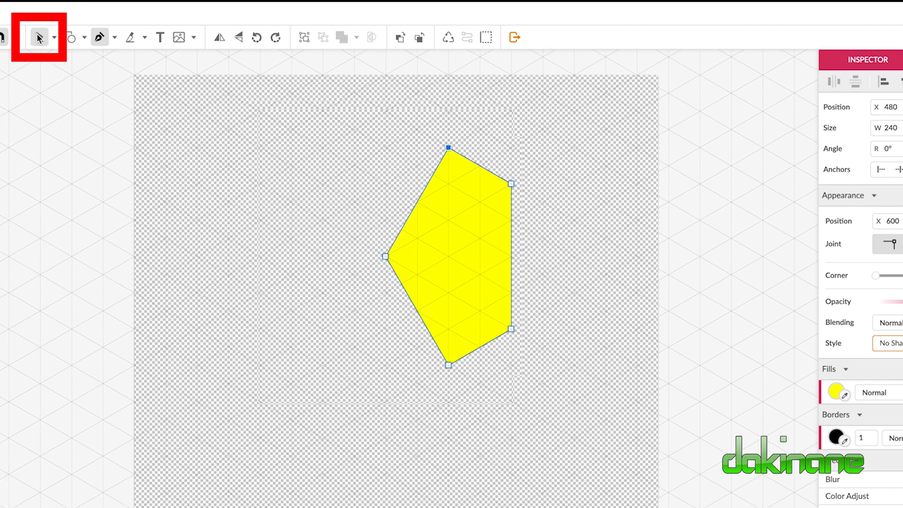
- Rotate the yellow five-sided shape to 90° and move it to the upper-left area of the page, at X 120
left_click(39, 37)
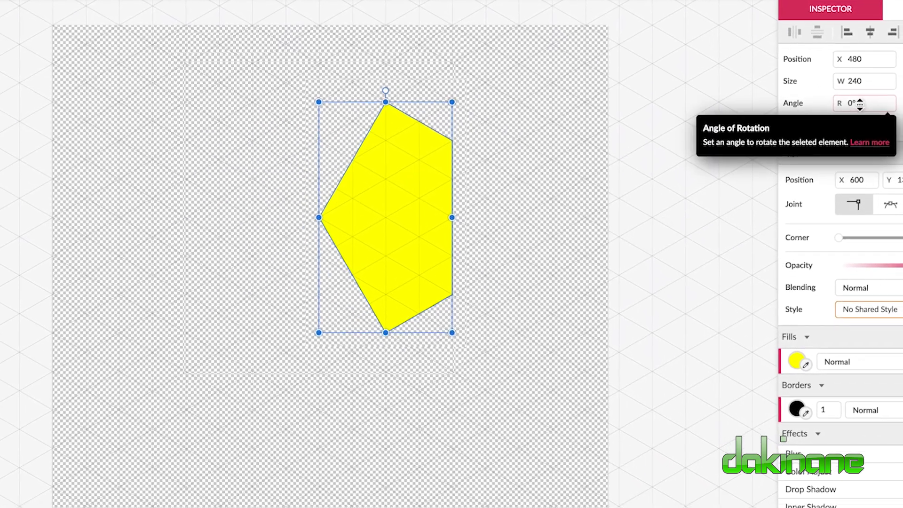
left_click(860, 104)
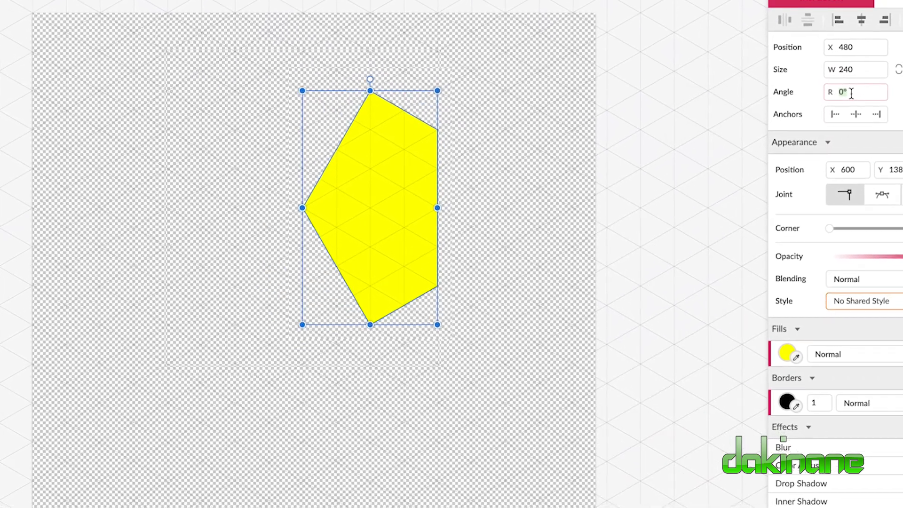
key("BackSpace")
key("BackSpace")
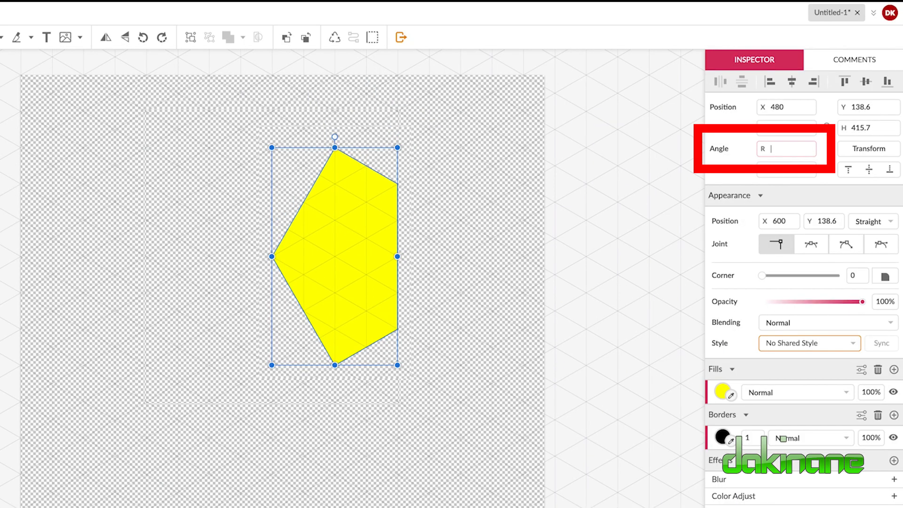
type("90")
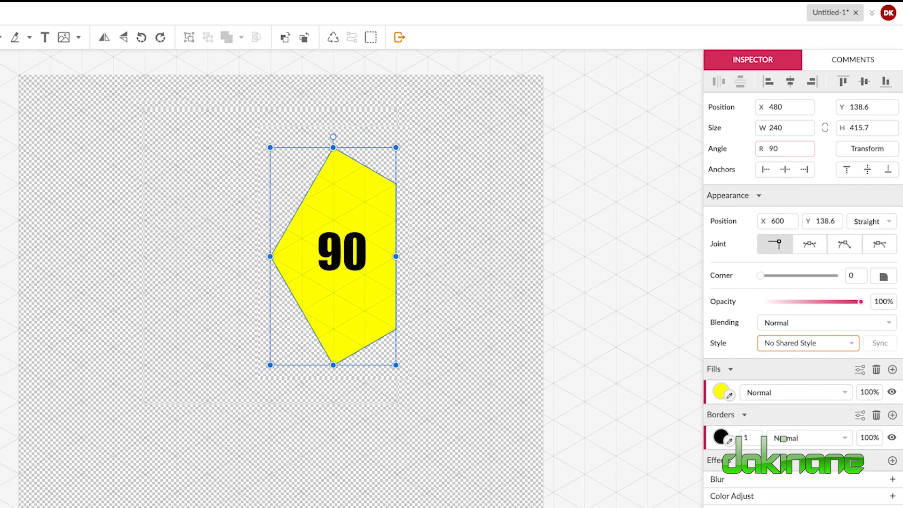
key("Return")
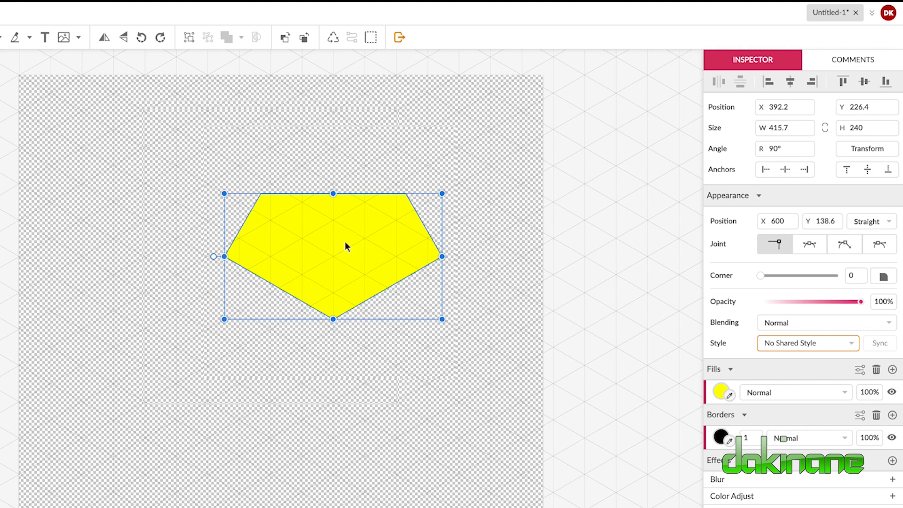
left_click_drag(344, 242, 191, 201)
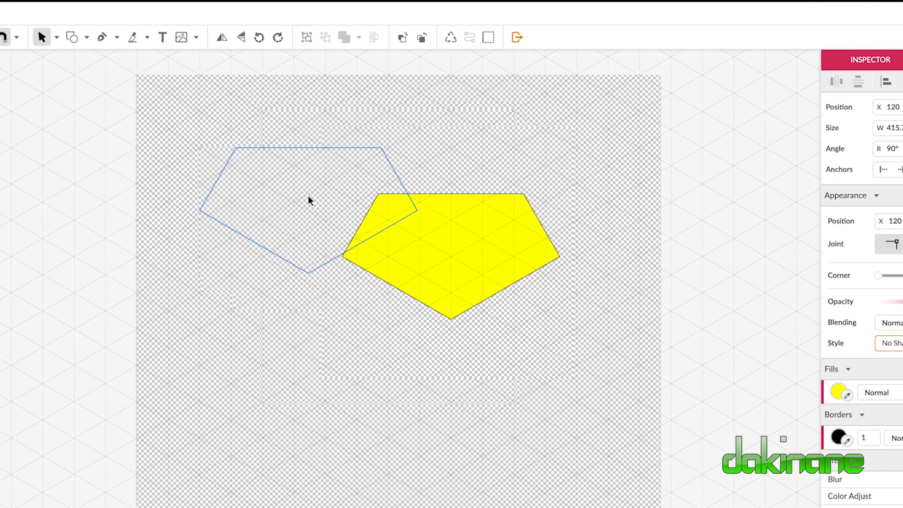
left_click_drag(309, 201, 309, 201)
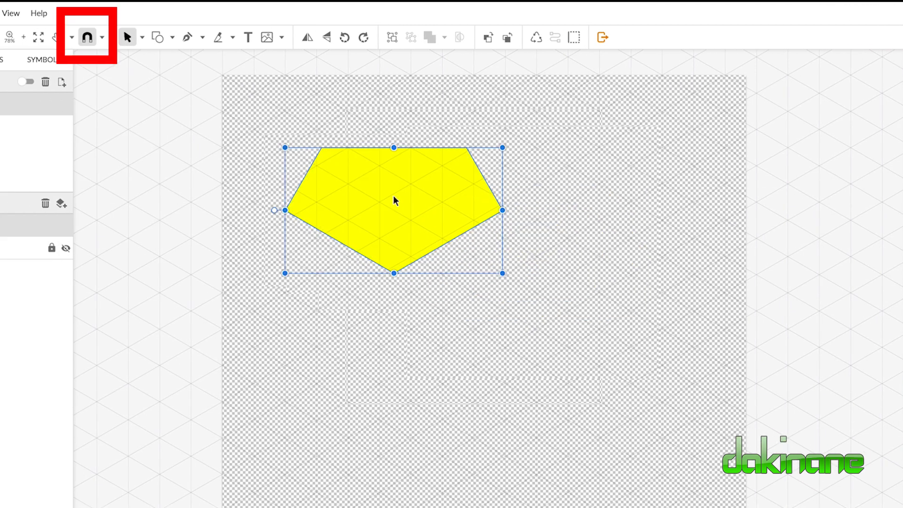
- Turn off snapping and duplicate the yellow shape three times
left_click(88, 41)
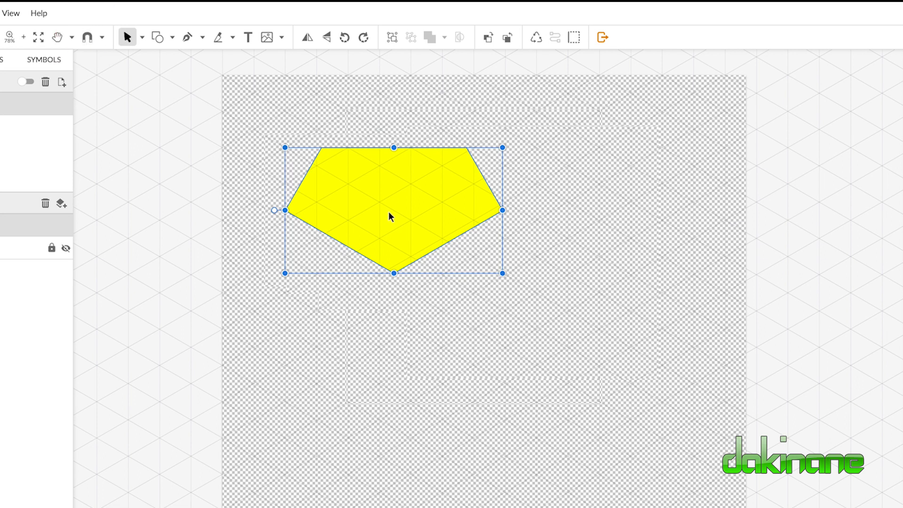
key("ctrl+d")
key("ctrl+d")
key("ctrl+d")
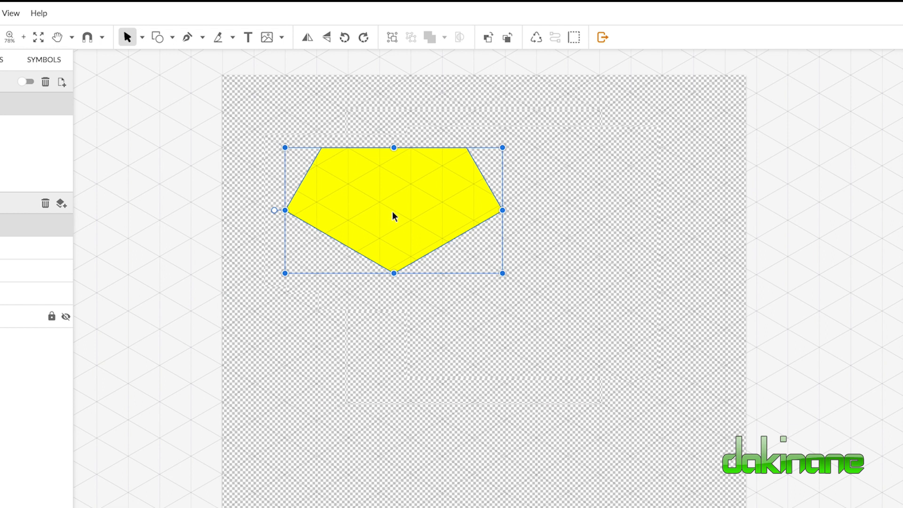
- Spread the three duplicates out from the original so the four yellow shapes form a two-by-two arrangement
left_click_drag(392, 213, 625, 207)
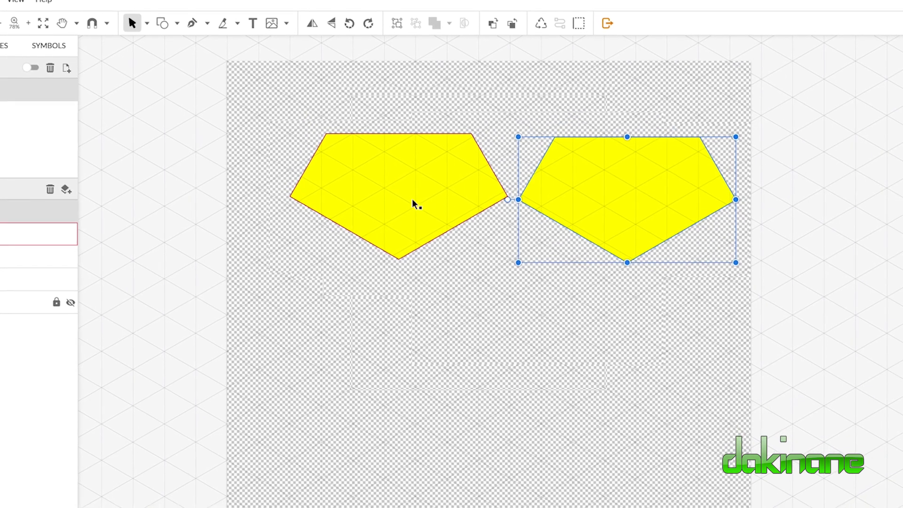
key("ctrl+v")
left_click_drag(407, 219, 403, 345)
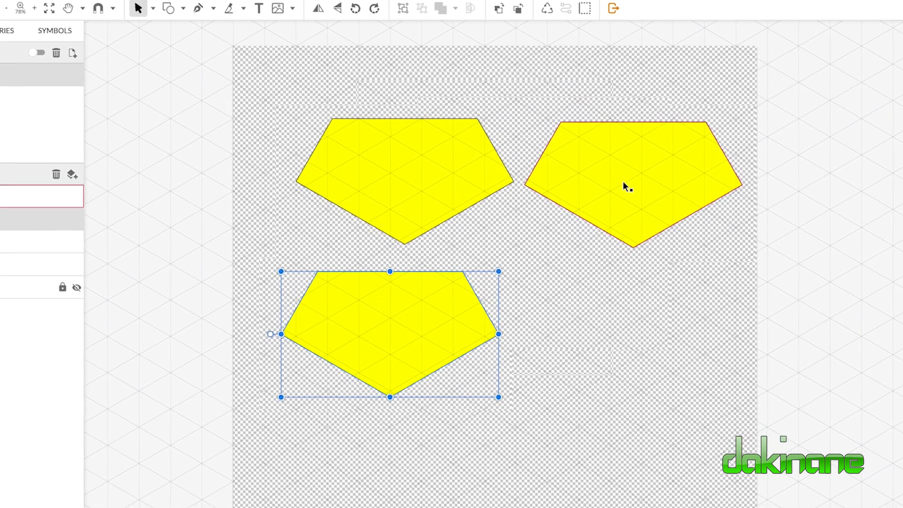
left_click_drag(623, 185, 611, 318)
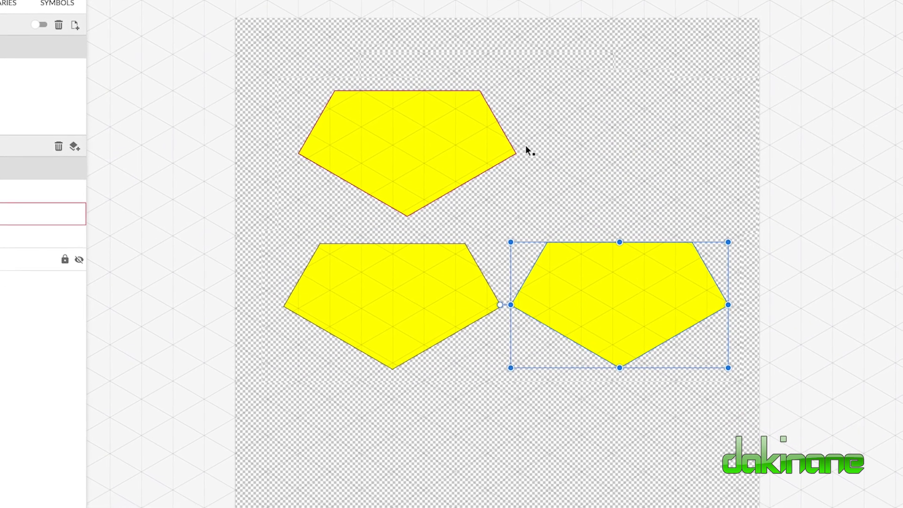
left_click_drag(527, 150, 630, 151)
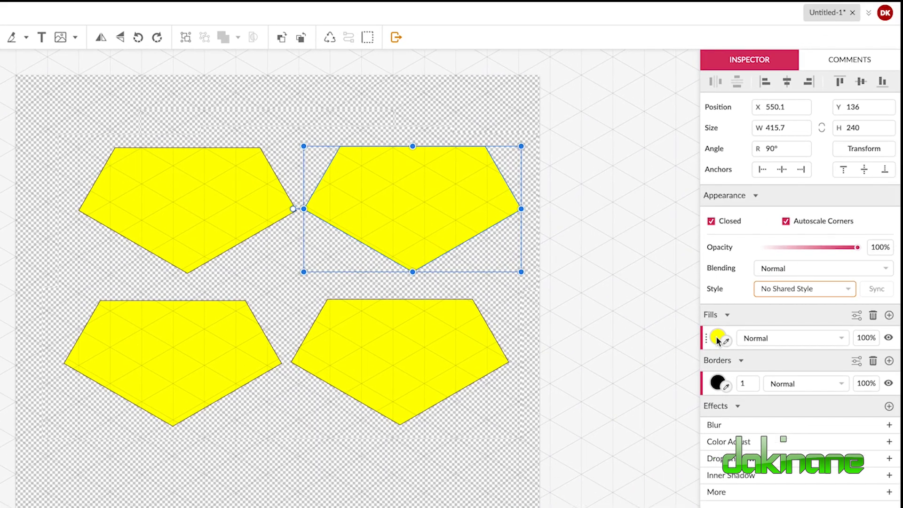
- Fill the upper-right five-sided shape with green and the upper-left one with blue (#0000FF)
left_click(715, 335)
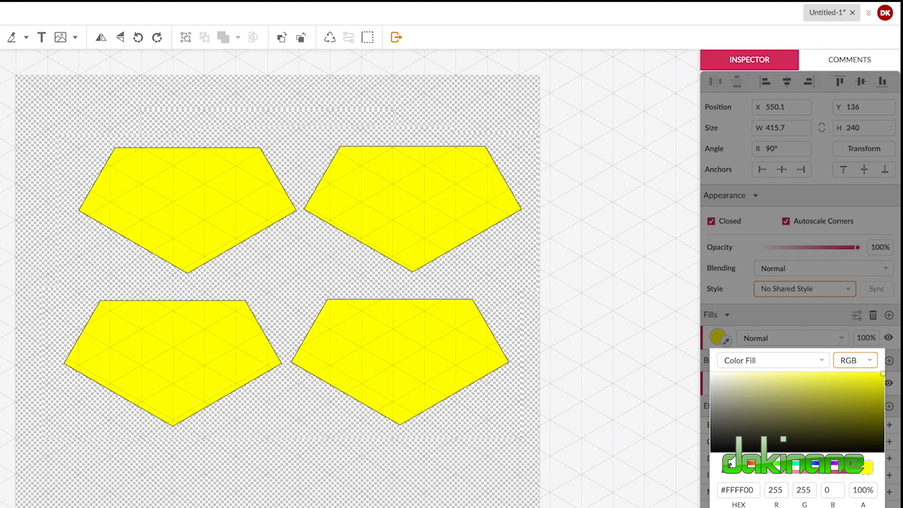
left_click(777, 464)
left_click(191, 210)
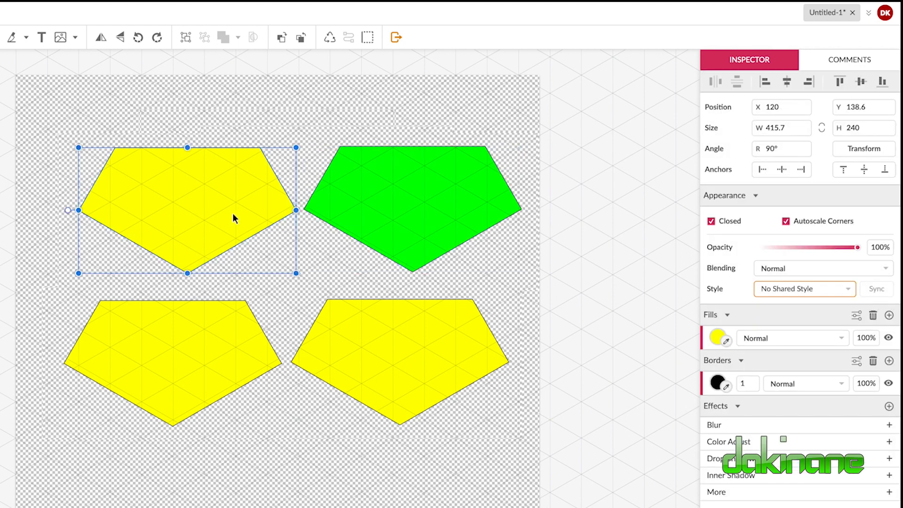
left_click(718, 337)
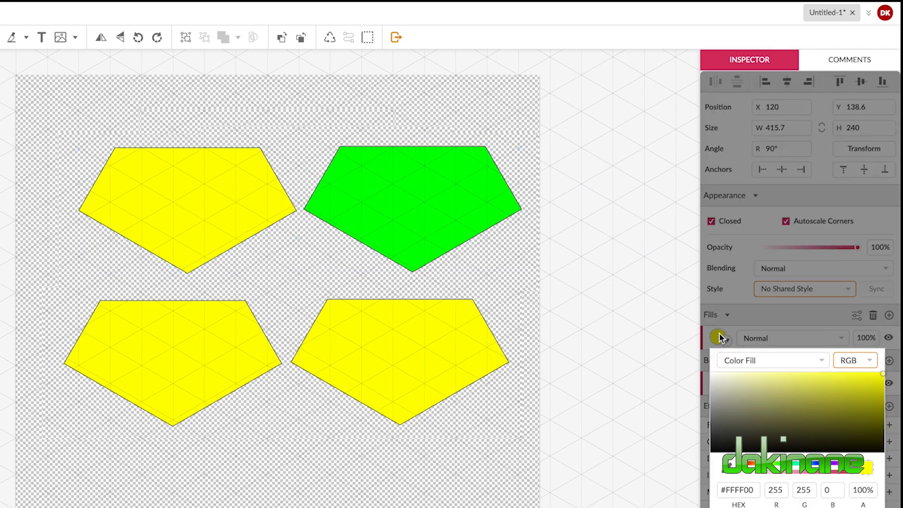
left_click(828, 463)
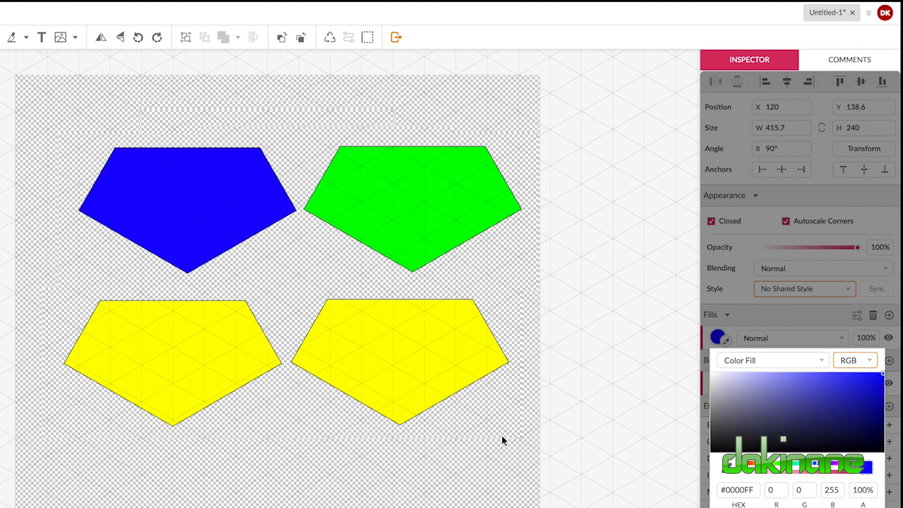
- Fill the lower-left five-sided shape with magenta (#FF00FF)
left_click(166, 354)
left_click(166, 354)
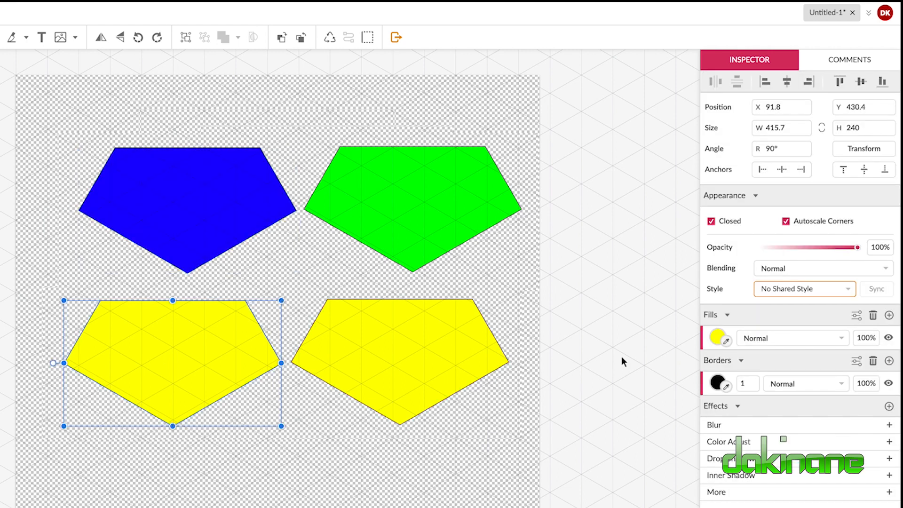
left_click(718, 338)
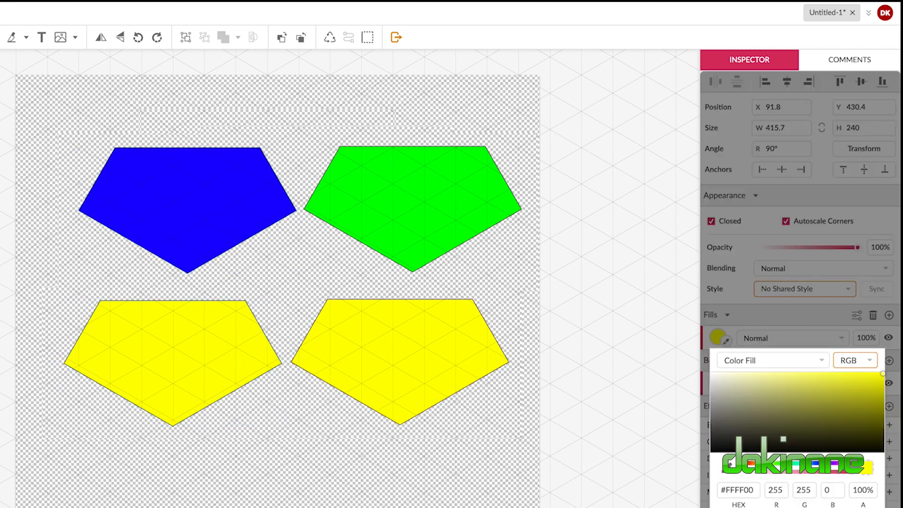
left_click(833, 463)
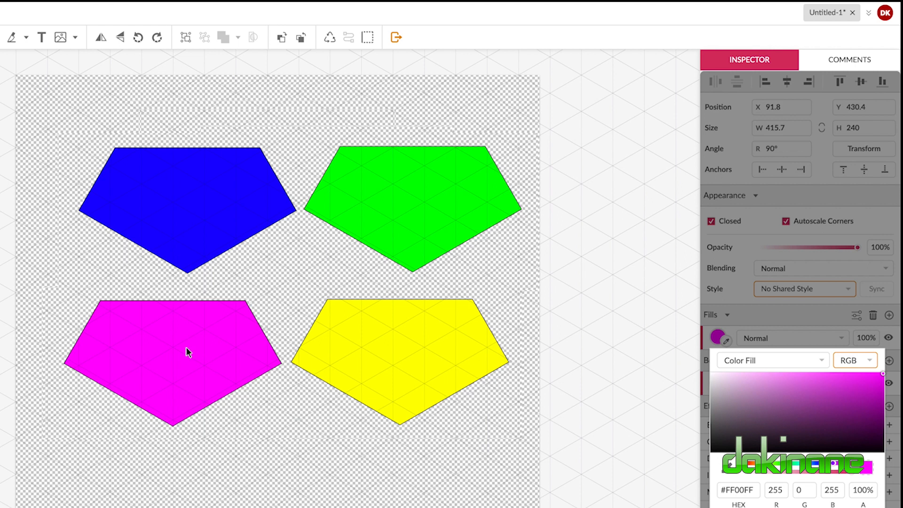
- Flip the yellow shape vertically and move it so its left corner touches the magenta shape's right corner, at X 509.2, Y 430.4
left_click(383, 366)
left_click(382, 366)
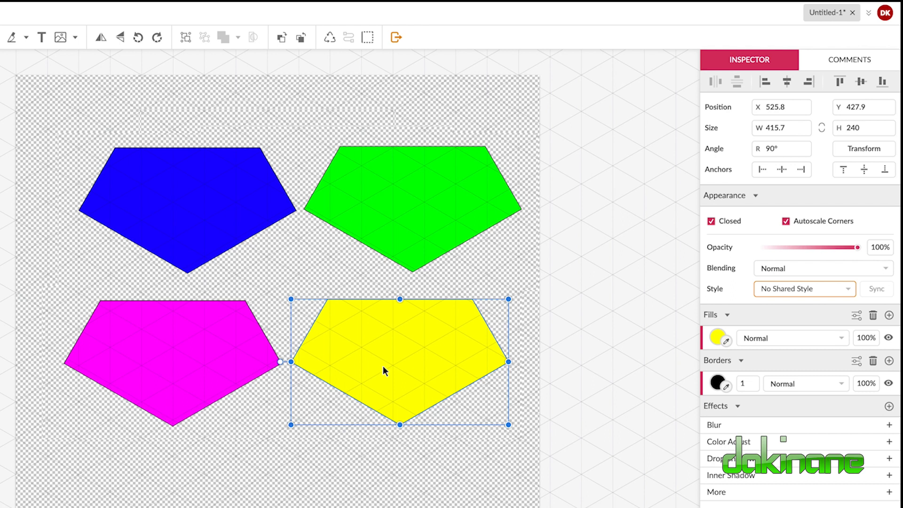
left_click(121, 37)
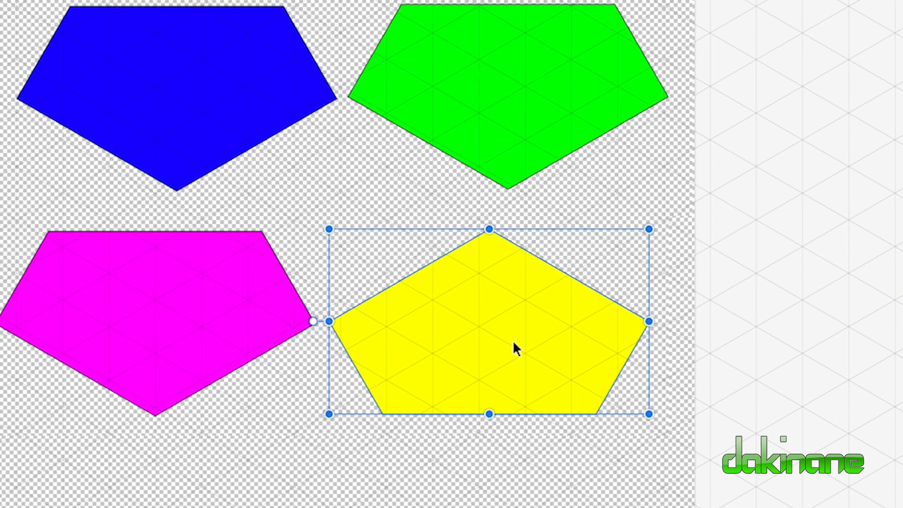
left_click_drag(416, 375, 407, 377)
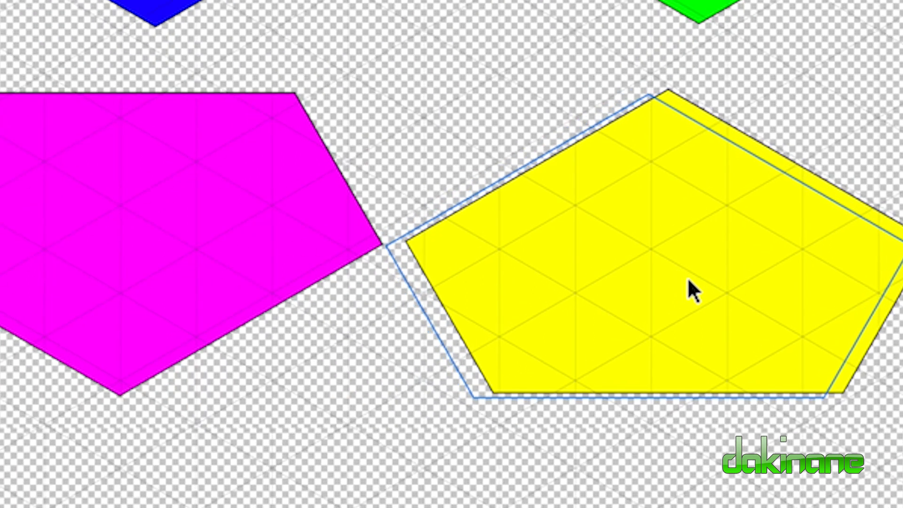
left_click_drag(686, 278, 706, 284)
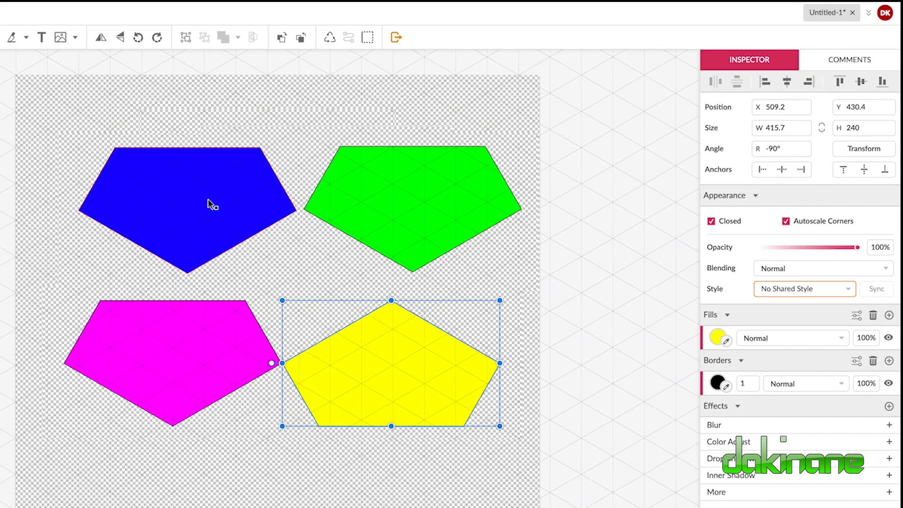
- Rotate the blue shape to -30° and set its short bottom edge on the magenta shape's top edge, flush with the right corner, at X 299.4, Y 70.9
left_click(208, 204)
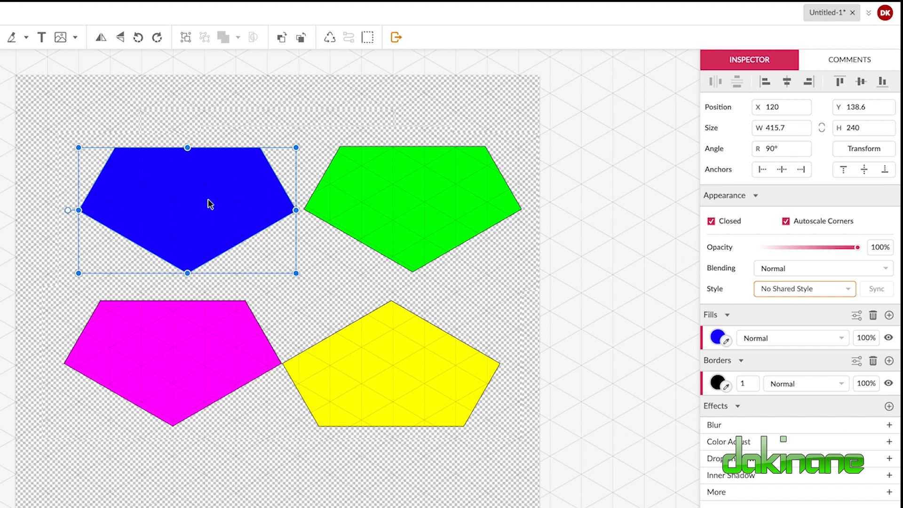
left_click(783, 150)
key("BackSpace")
key("BackSpace")
key("BackSpace")
type("-")
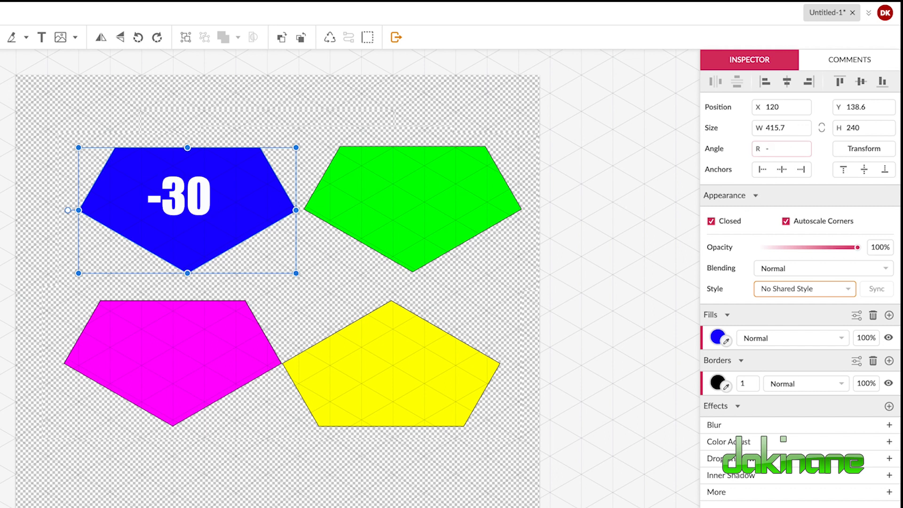
type("30")
key("Return")
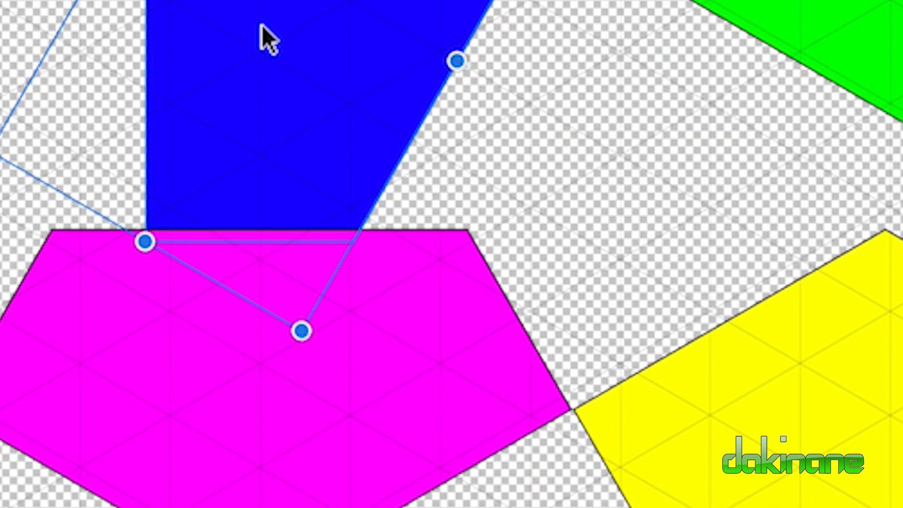
left_click_drag(261, 25, 371, 14)
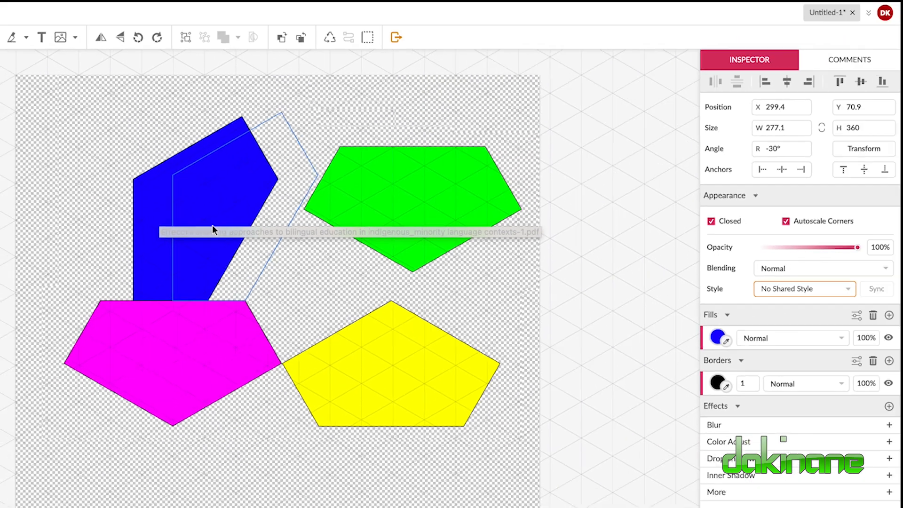
left_click_drag(213, 226, 213, 225)
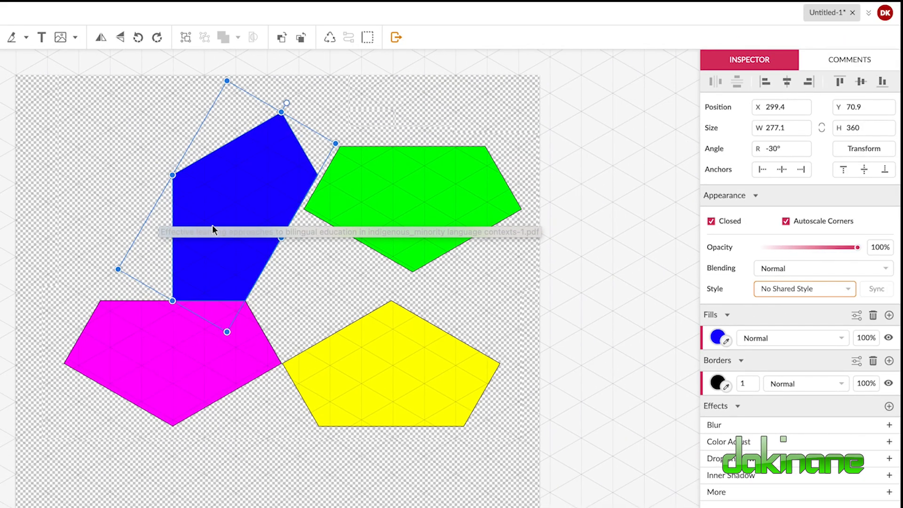
- Rotate the green shape to 150° and fit it edge to edge into the gap between the blue, magenta and yellow shapes
left_click(396, 207)
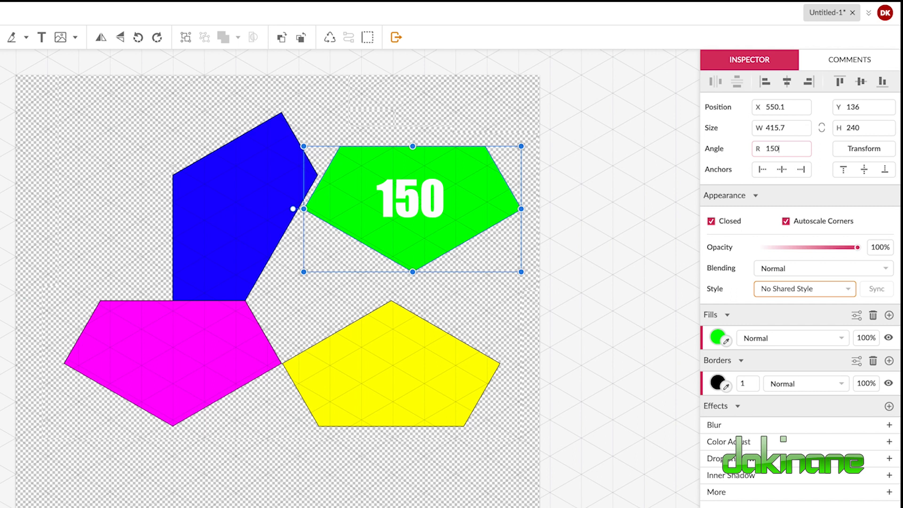
key("Return")
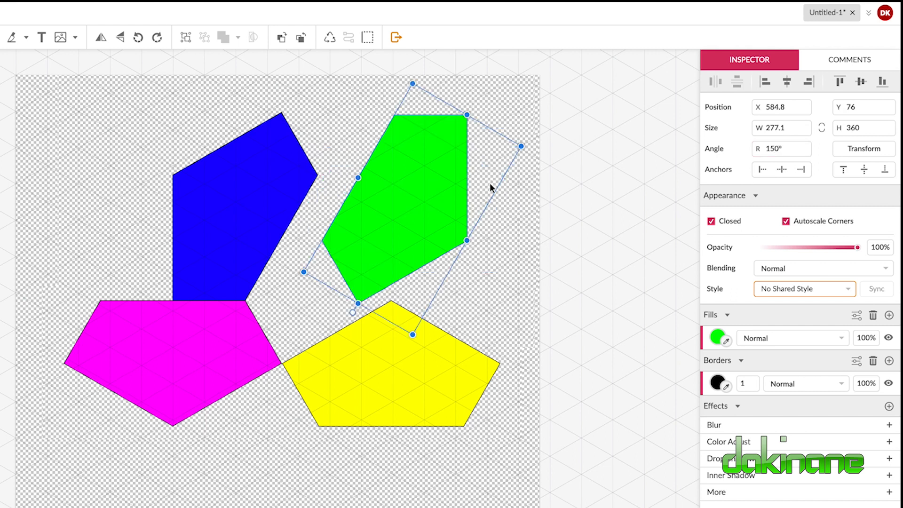
left_click_drag(398, 208, 328, 264)
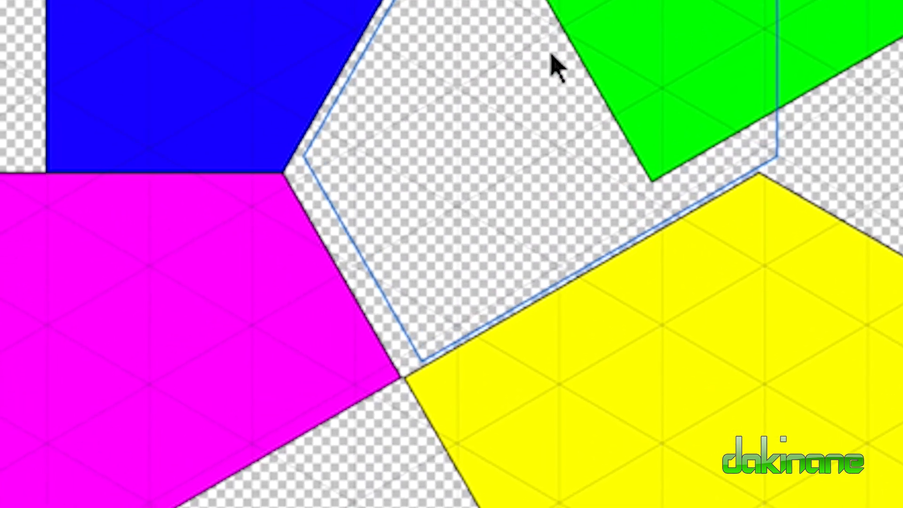
left_click_drag(551, 55, 542, 63)
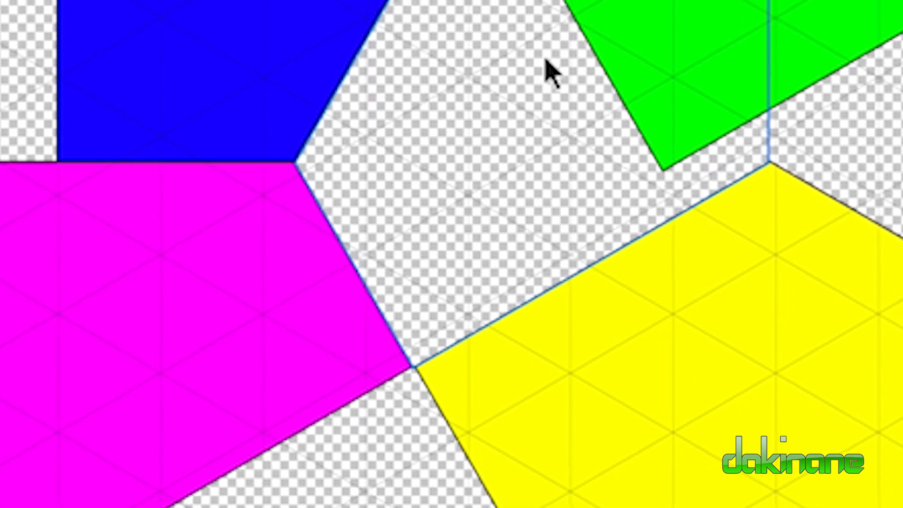
left_click_drag(544, 62, 541, 62)
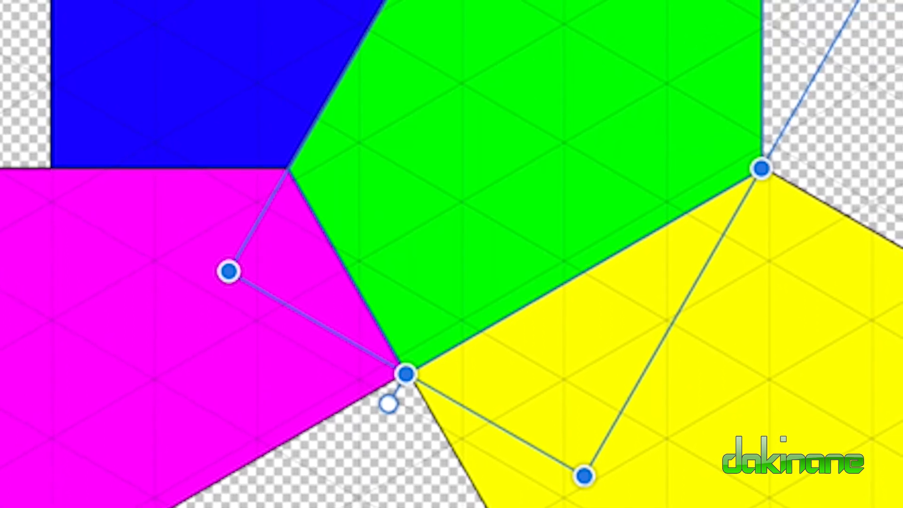